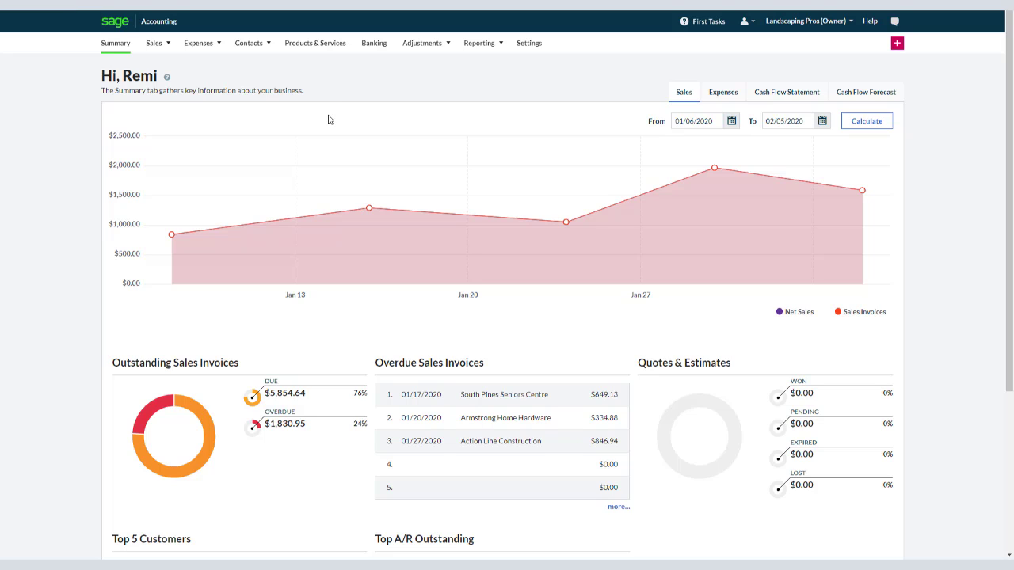
Open invoice SI-6 from the Sales Invoices list and start a credit note from it
mouse_move(158, 42)
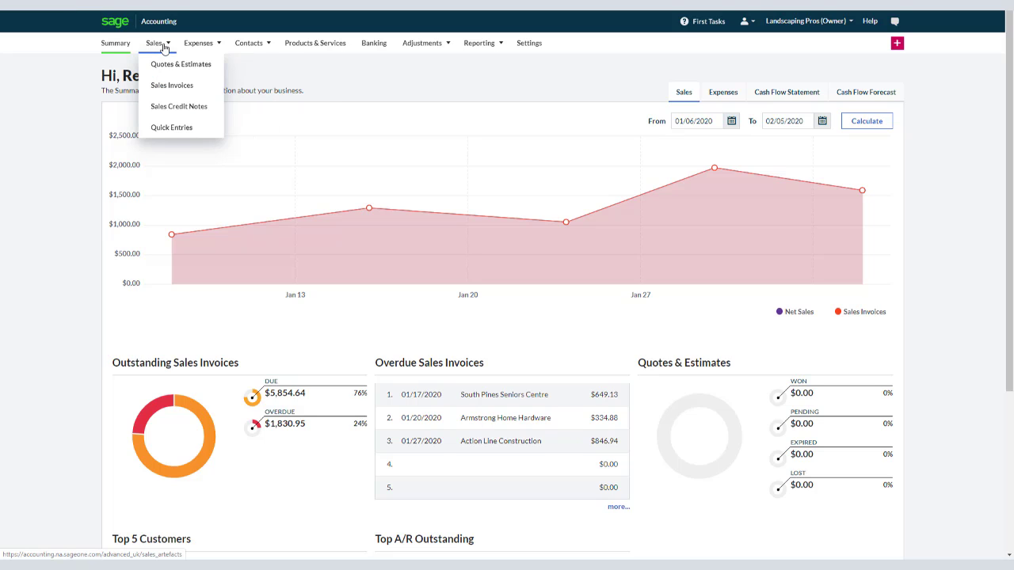
left_click(169, 85)
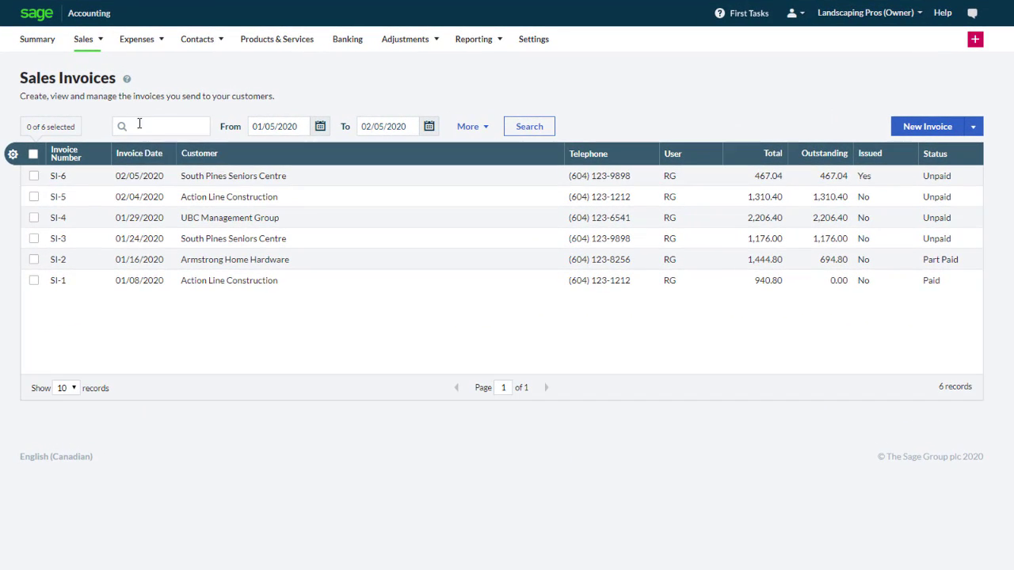
left_click(205, 176)
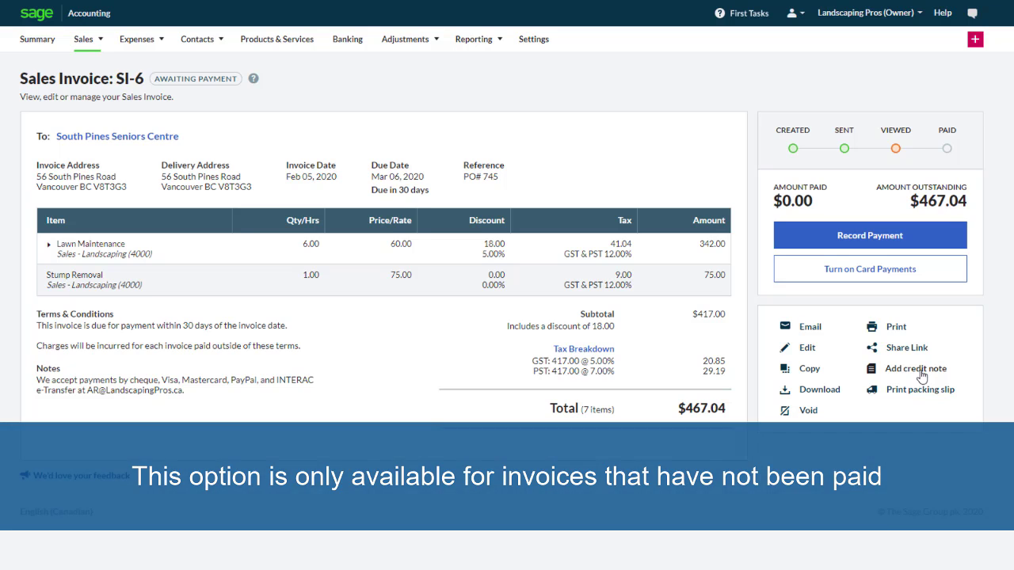
left_click(916, 369)
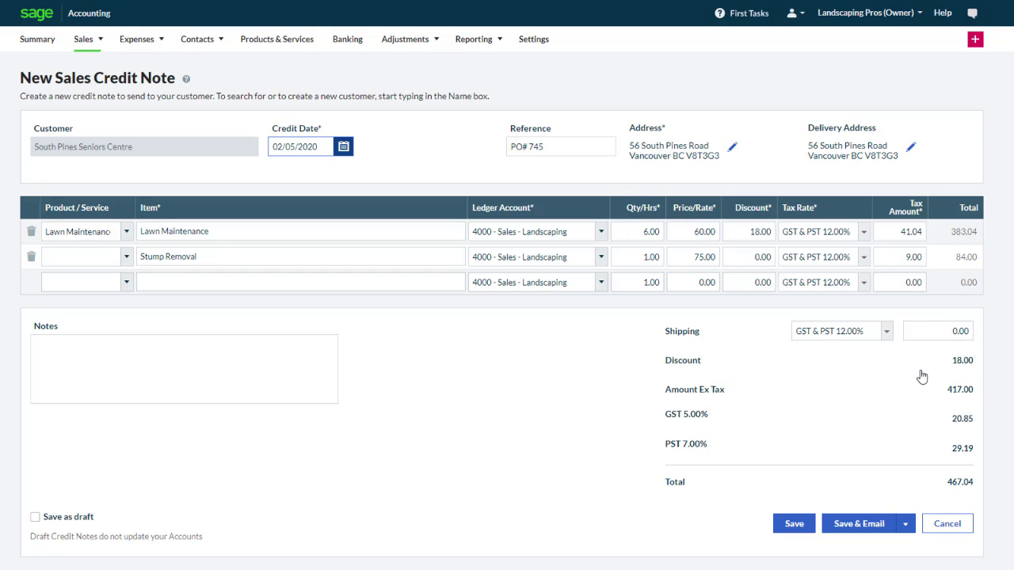
Keep the credit date at 02/05/2020 and replace reference PO# 745 with SI-6
left_click(343, 147)
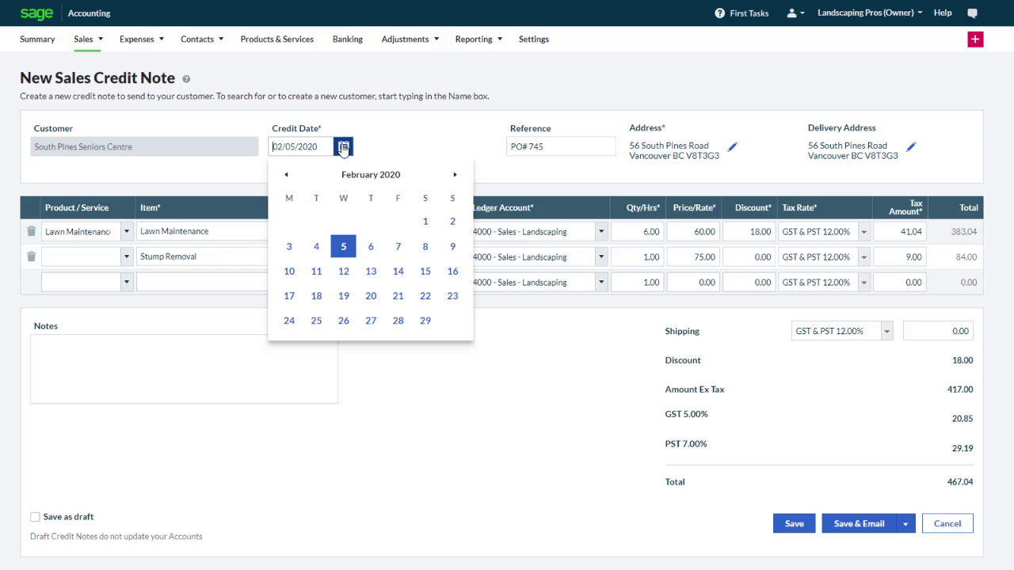
left_click(344, 246)
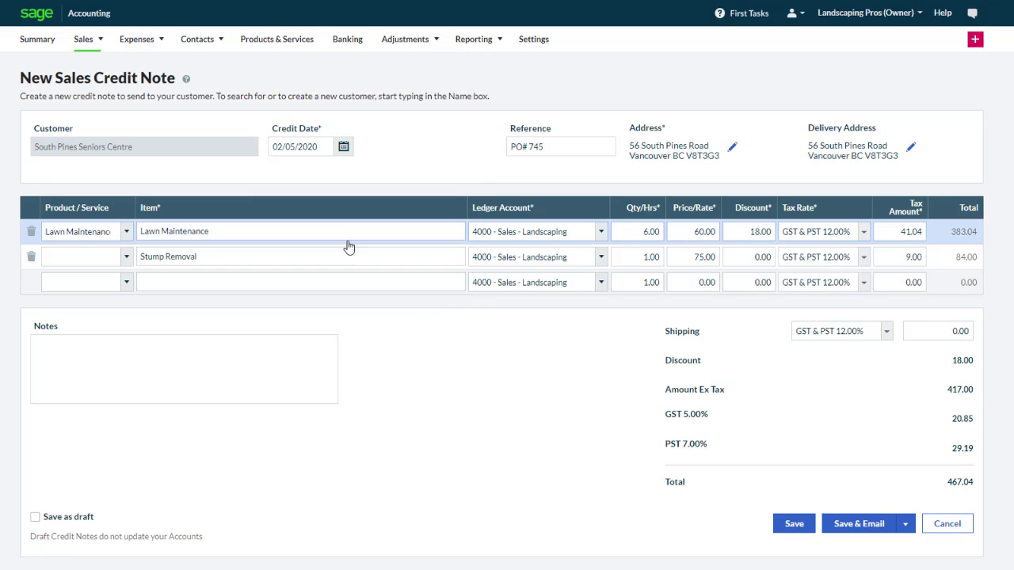
left_click_drag(563, 146, 437, 137)
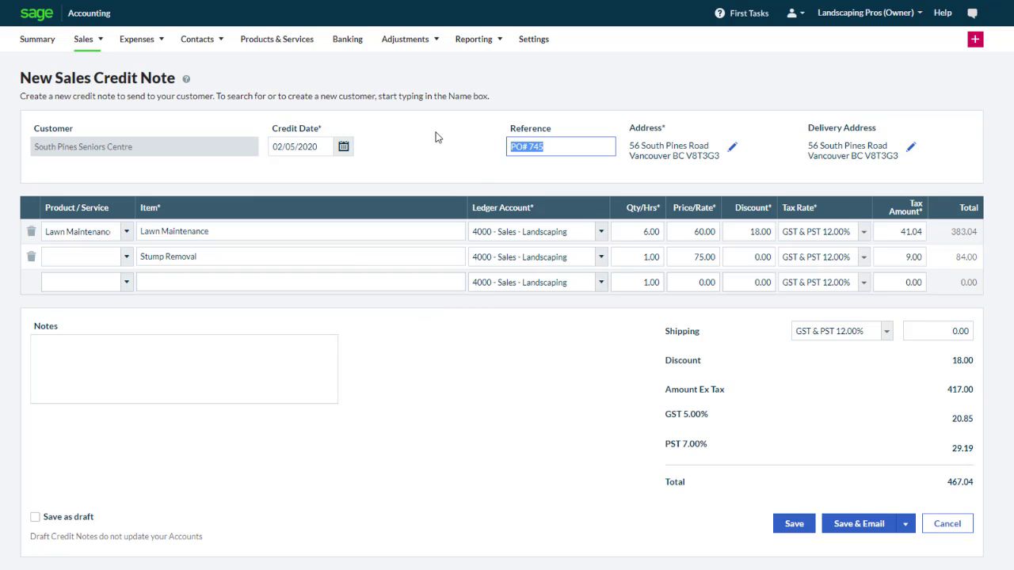
type("SI-6")
Set Lawn Maintenance to quantity 2 with a 5% discount and delete the Stump Removal line
left_click(640, 231)
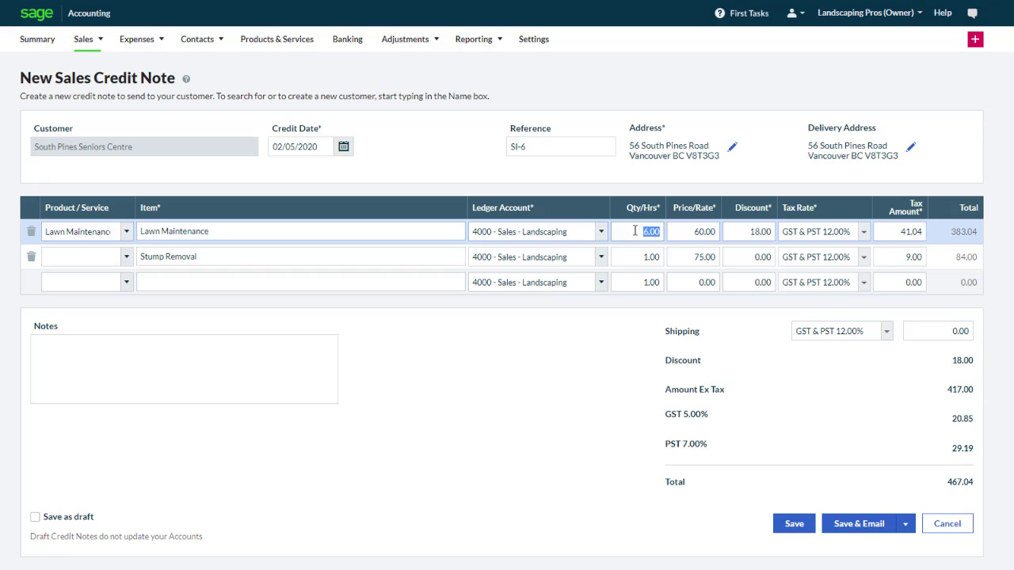
type("2")
key("Tab")
key("Tab")
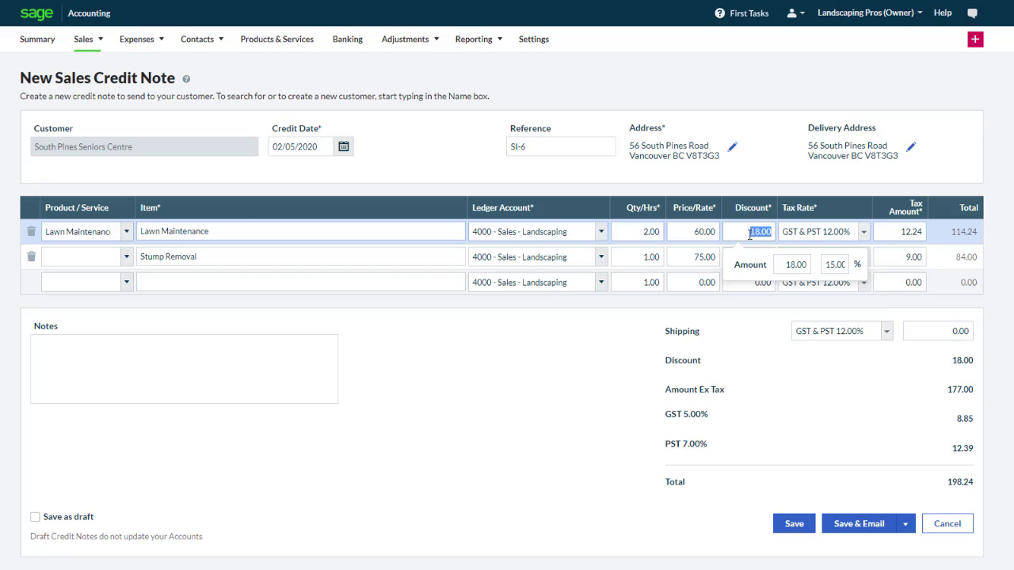
left_click(827, 263)
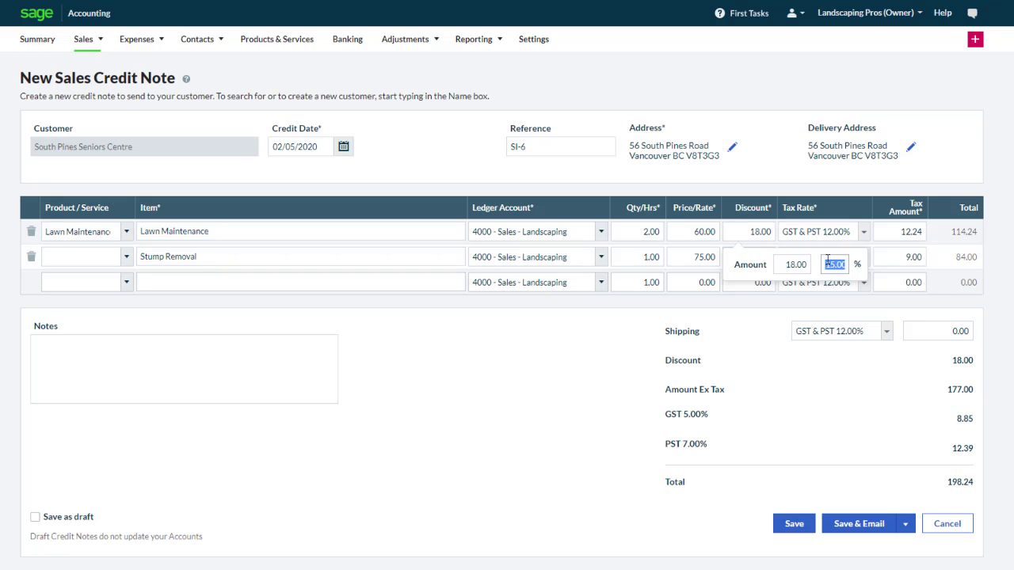
type("5")
key("Tab")
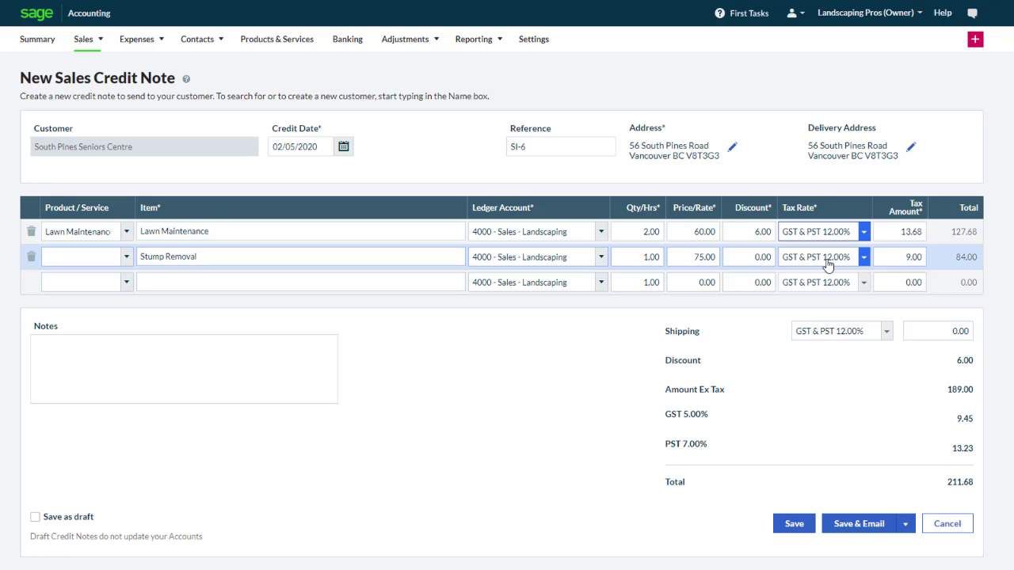
left_click(30, 258)
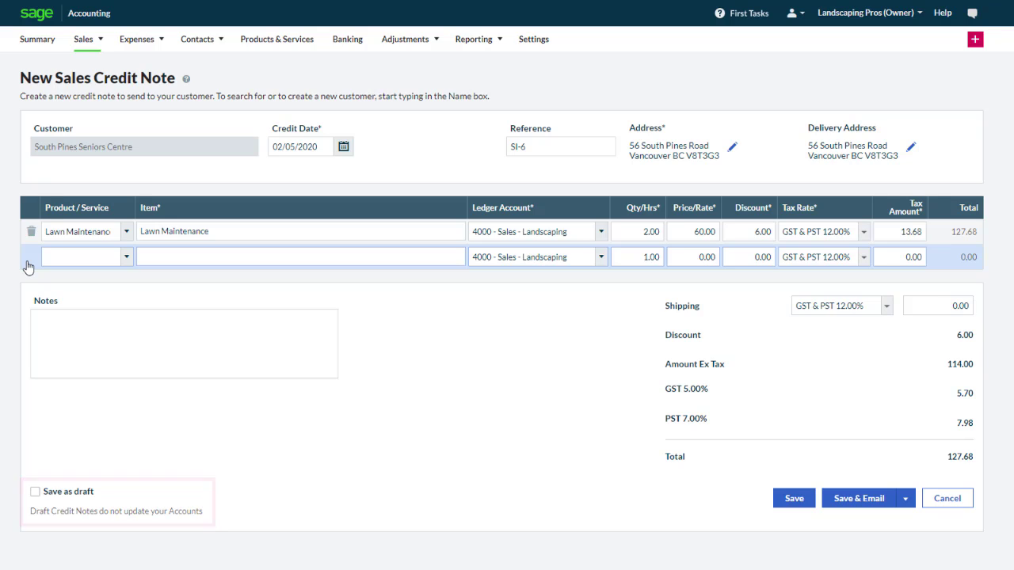
left_click(903, 499)
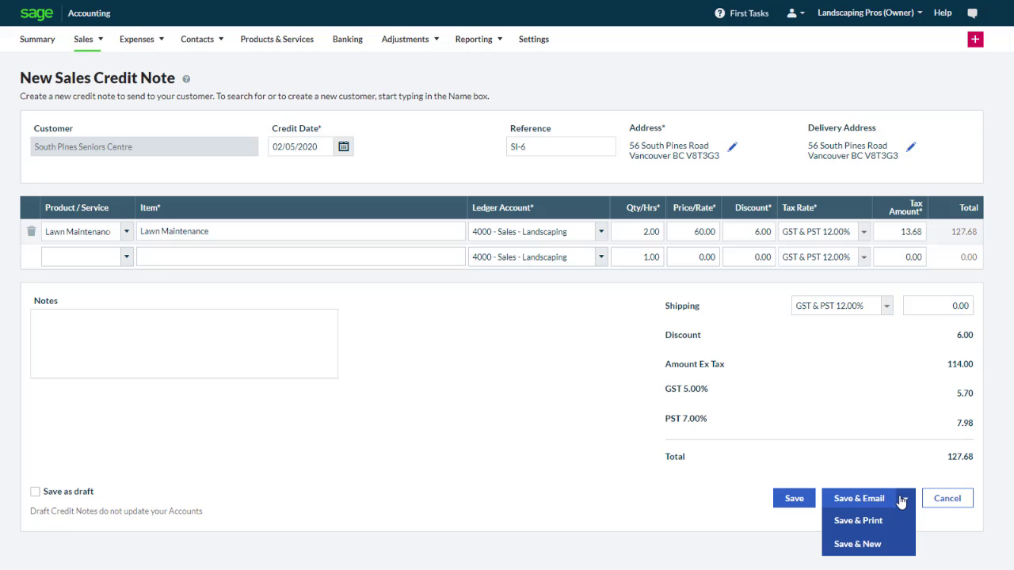
Save & Email the 127.68 credit note and send it to the customer
left_click(866, 502)
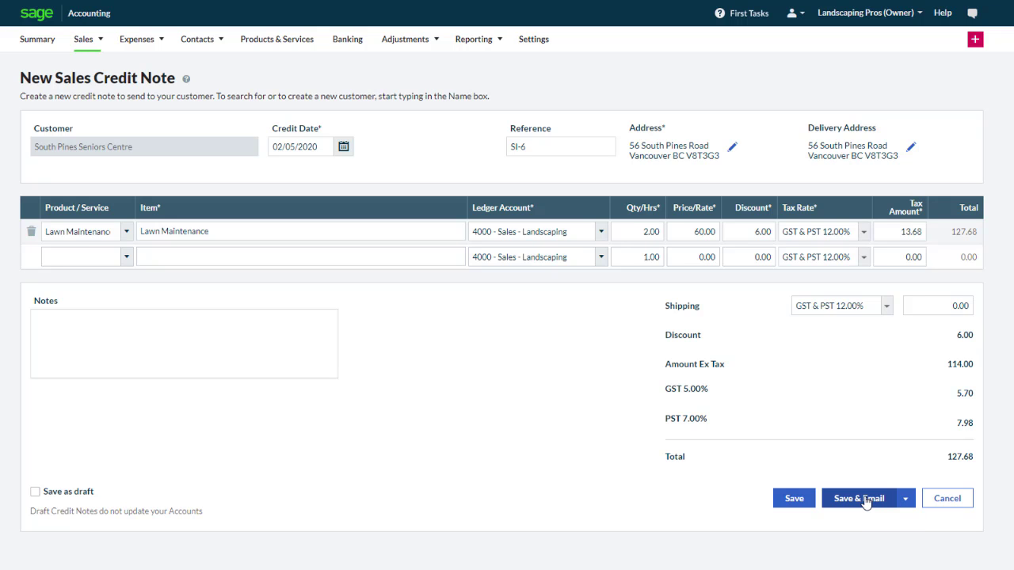
left_click(866, 499)
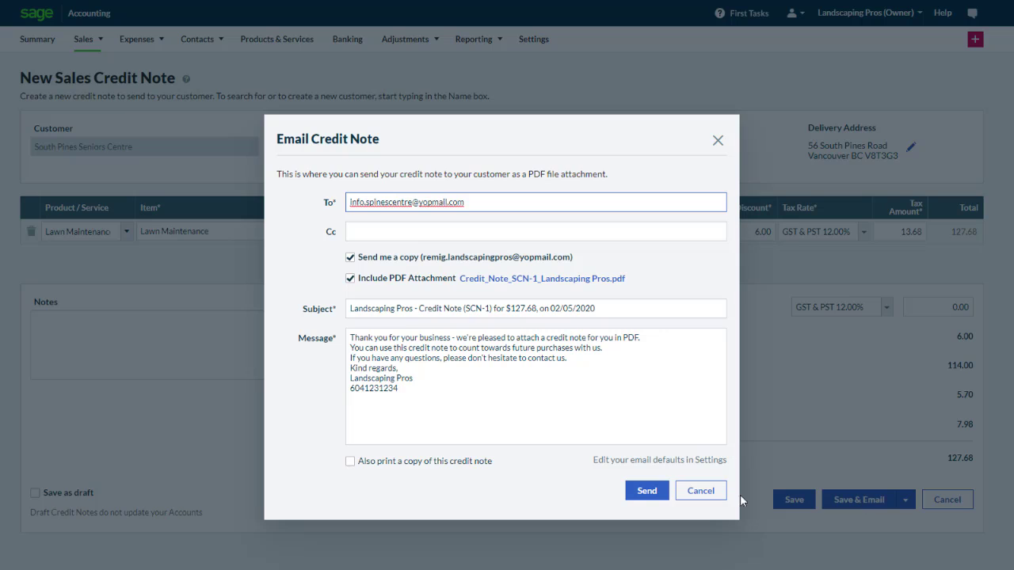
left_click(657, 490)
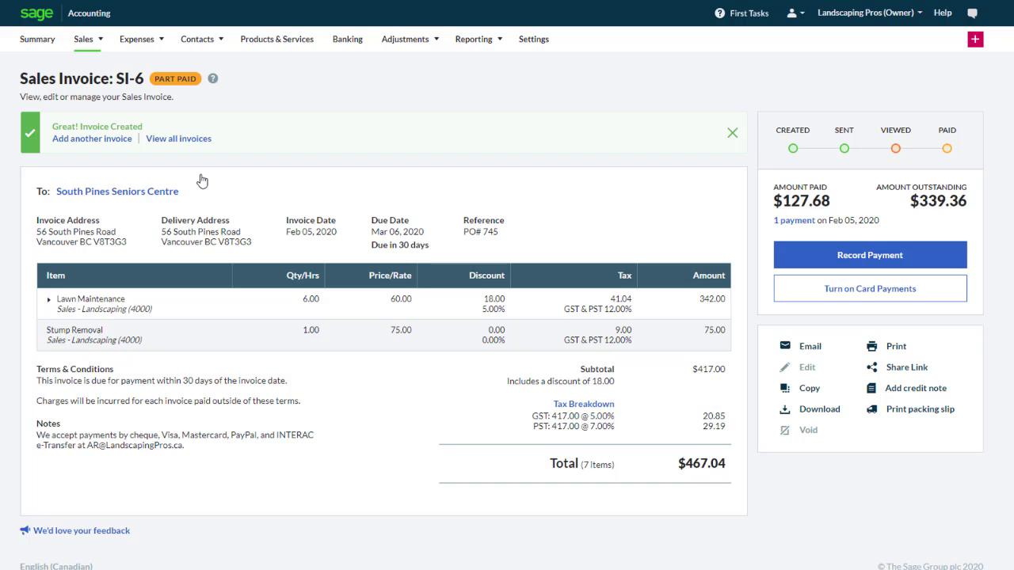
Start a new sales credit note for customer Armstrong Home Hardware
left_click(83, 39)
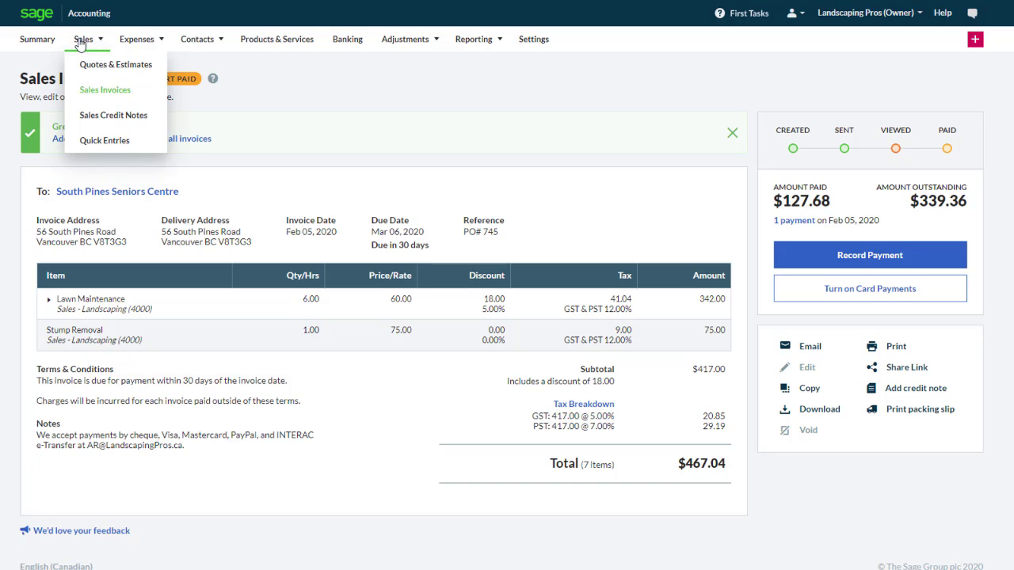
left_click(115, 117)
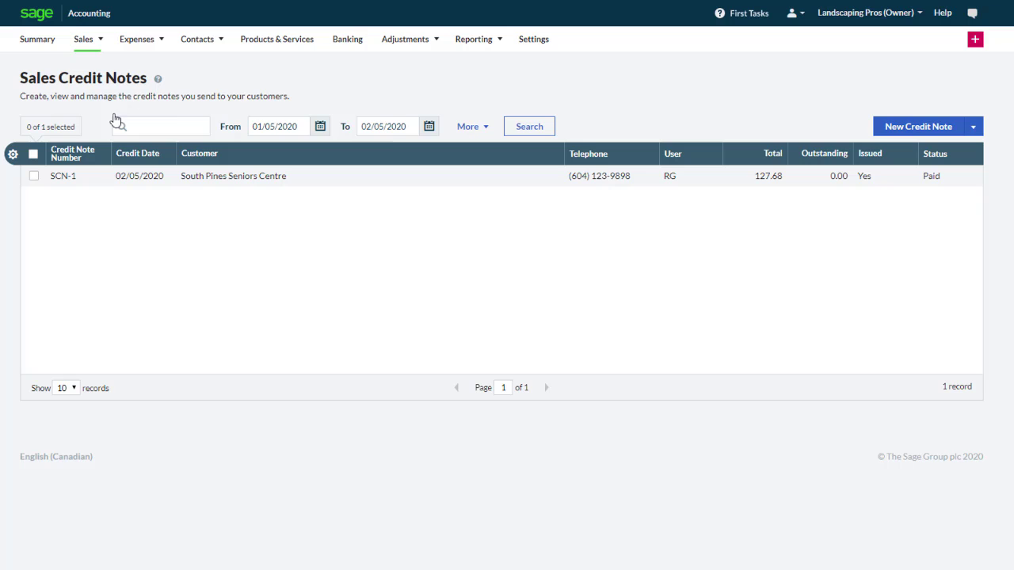
left_click(905, 128)
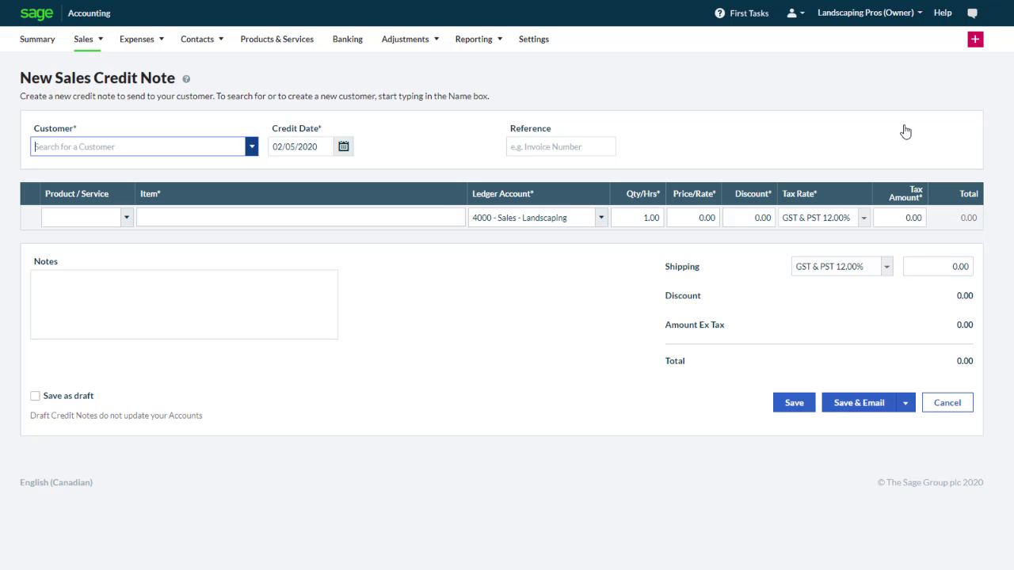
left_click(252, 150)
left_click(230, 182)
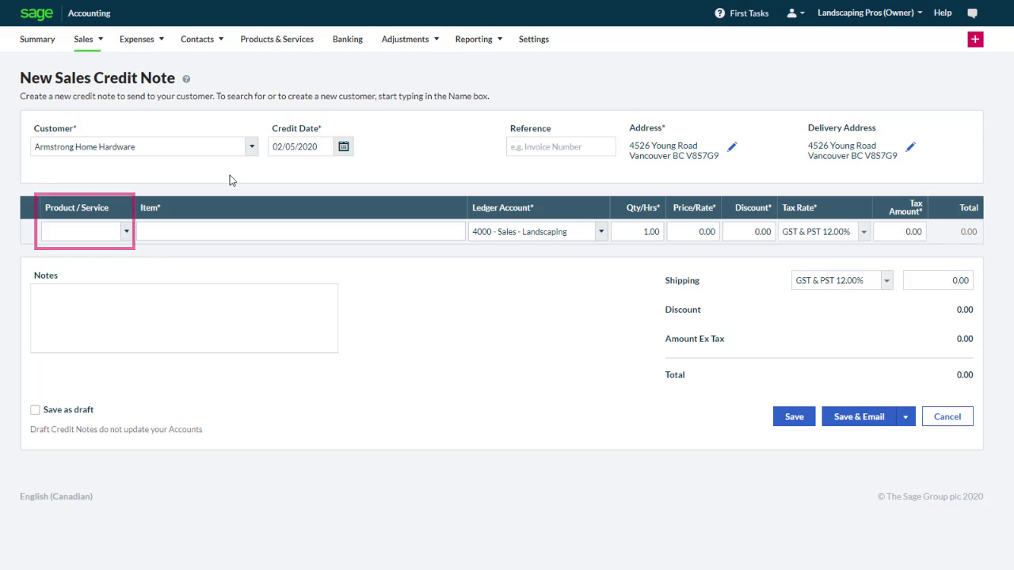
Add line 'Damaged planter - partial refund' at 35.00, then save and email the credit note
left_click(224, 223)
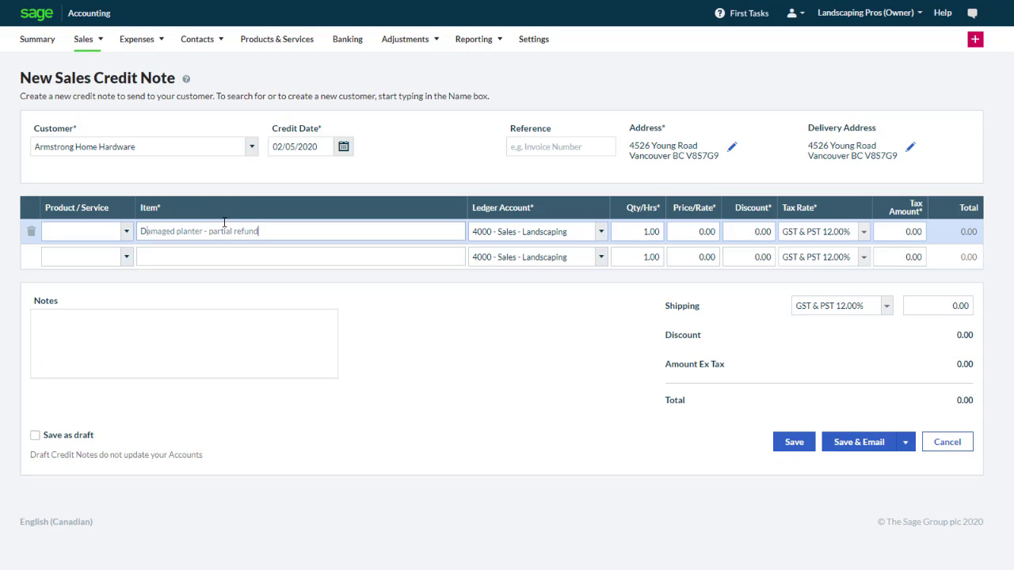
type("Damaged planter - partial refund")
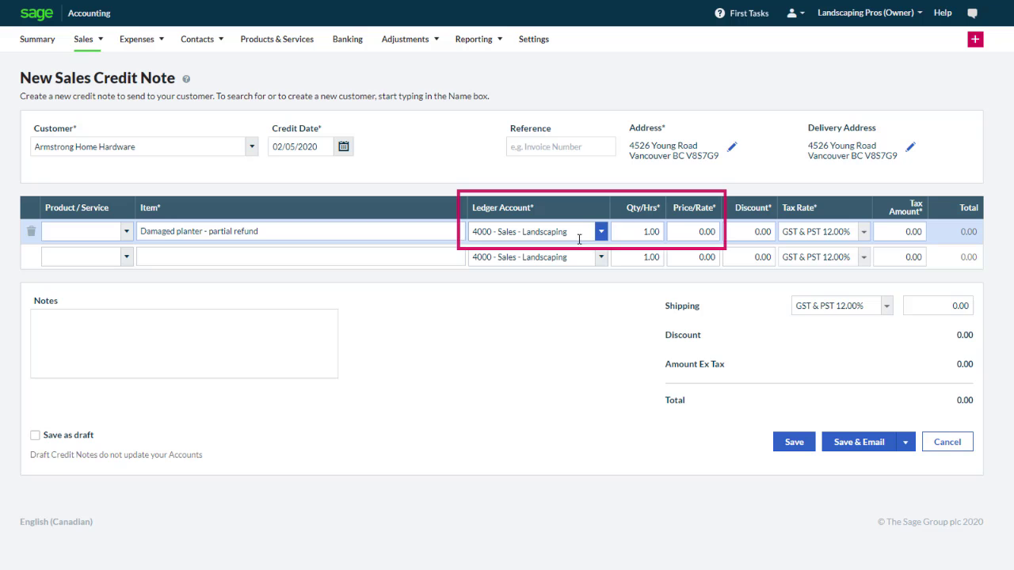
left_click(695, 231)
type("35")
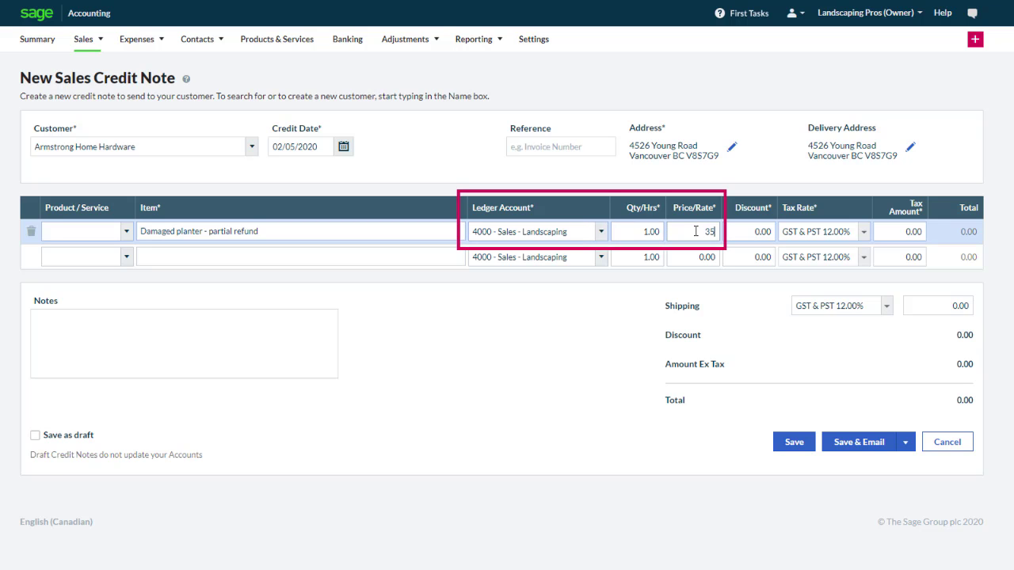
key("Tab")
key("Tab")
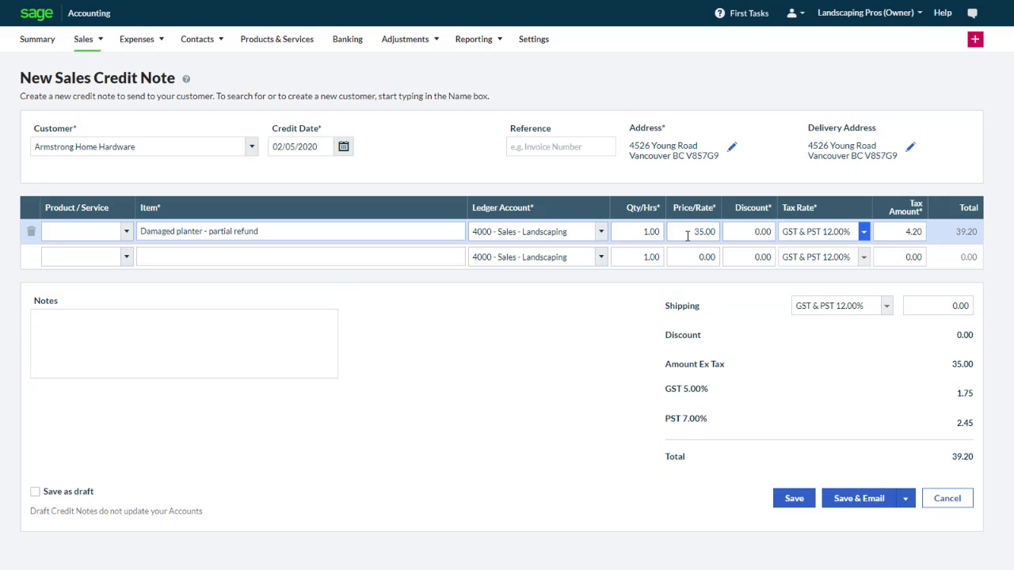
left_click(842, 493)
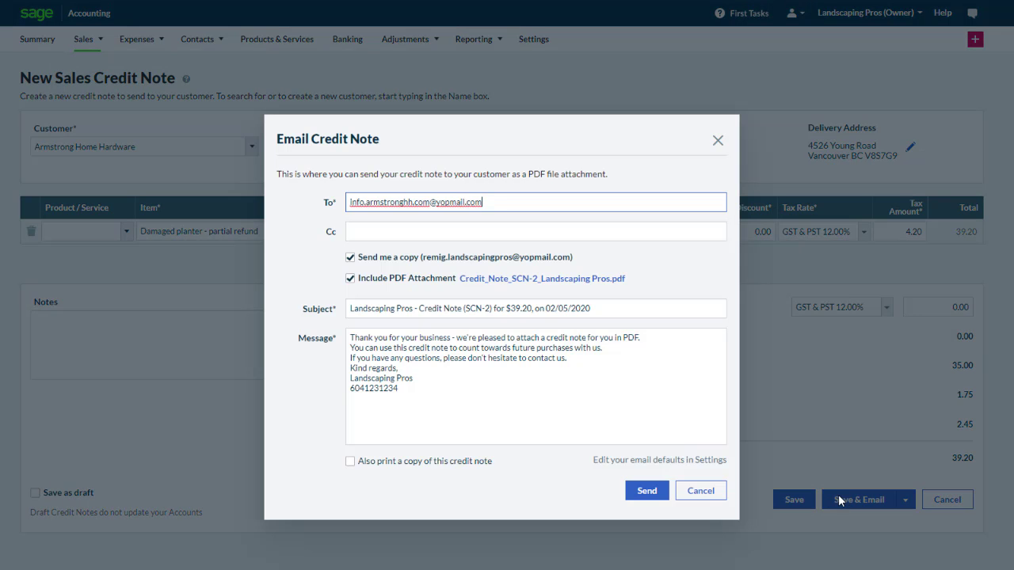
left_click(650, 494)
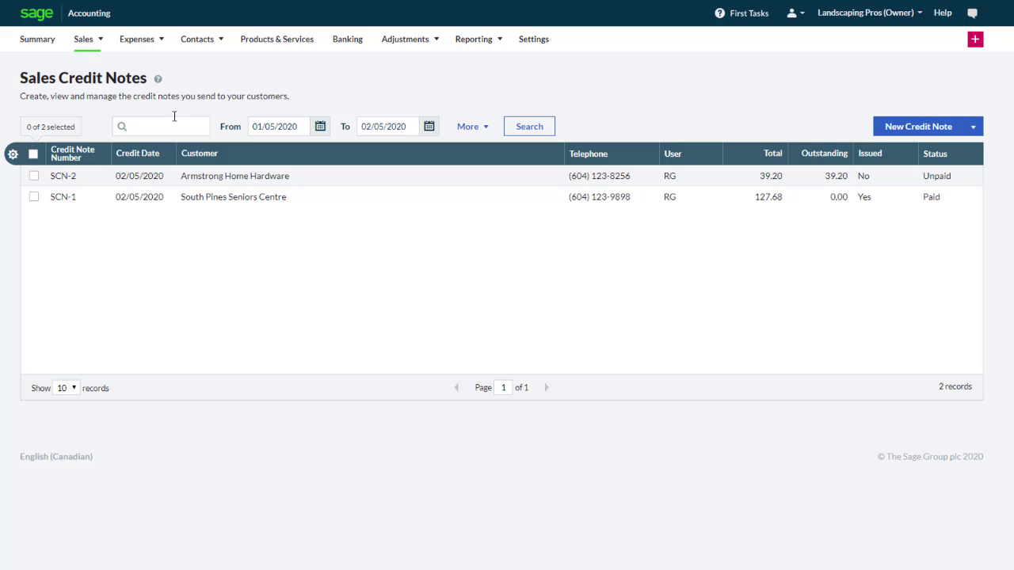
Open Landscaping Depot's 02/05/2020 bill from Vendor Bills and start a credit note from it
left_click(140, 42)
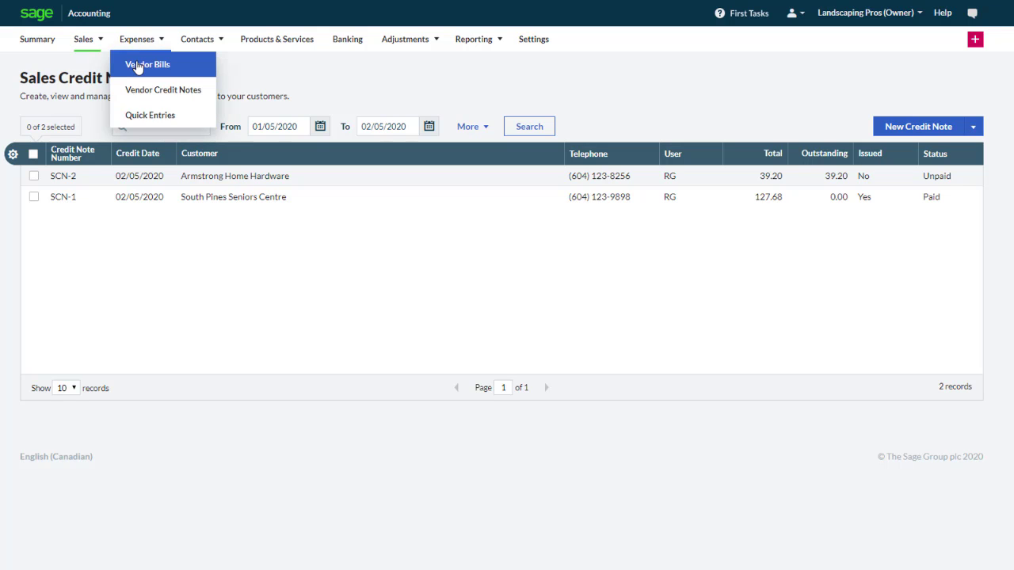
left_click(137, 65)
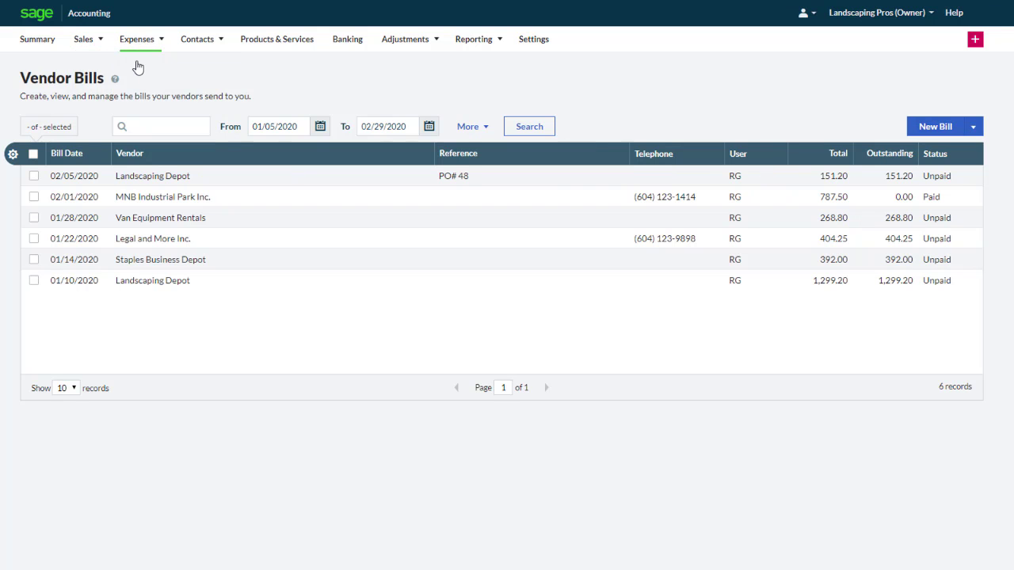
left_click(155, 181)
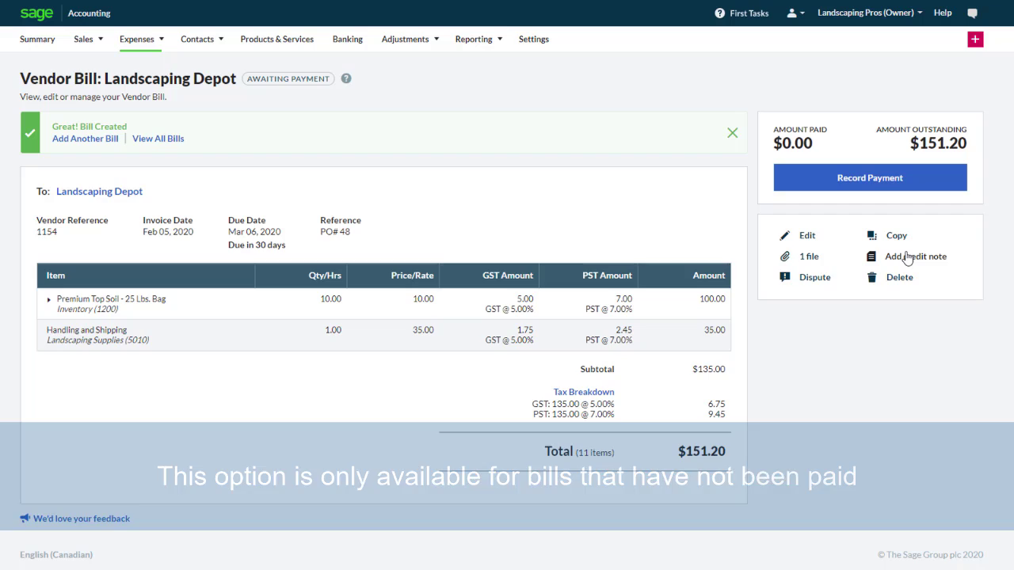
left_click(907, 257)
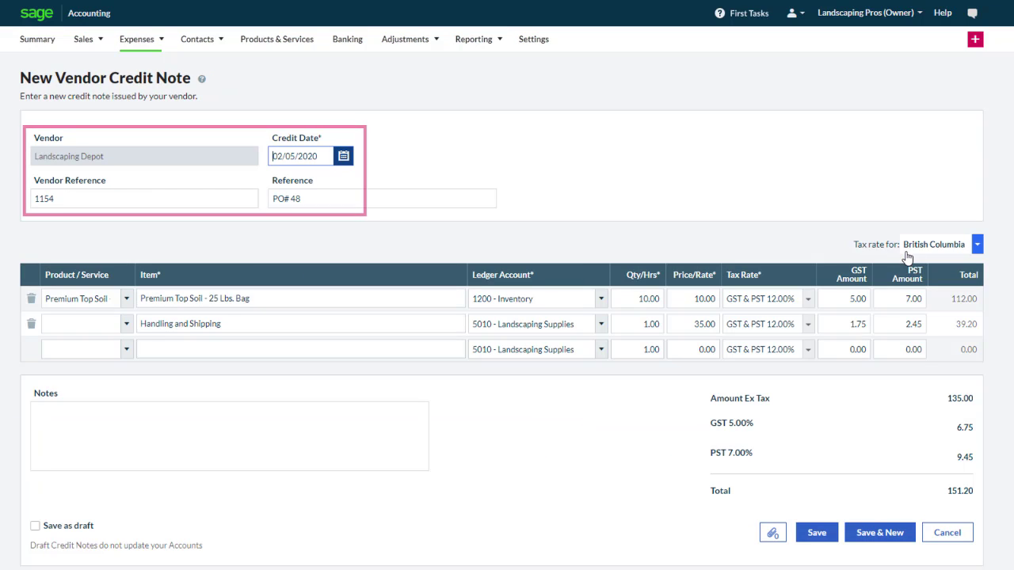
Set vendor reference CN39 and top soil quantity 1, drop Handling and Shipping, and save
key("Tab")
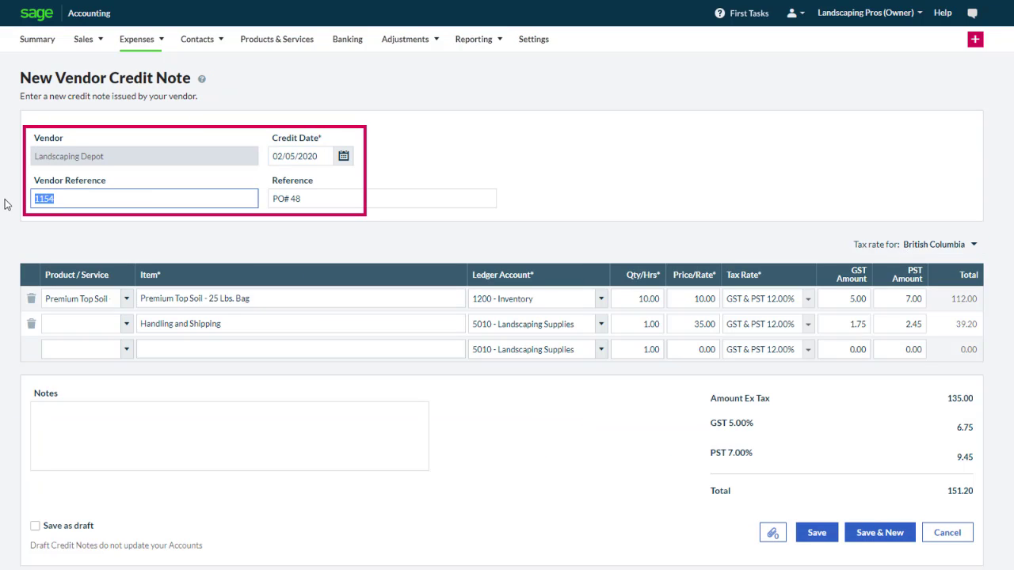
type("CN39")
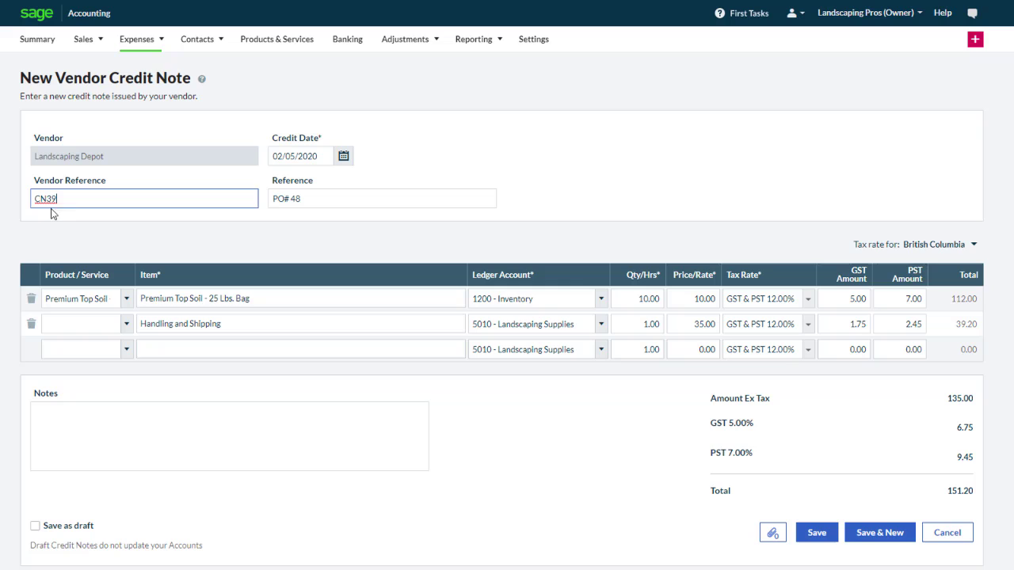
left_click(634, 299)
type("1")
key("Tab")
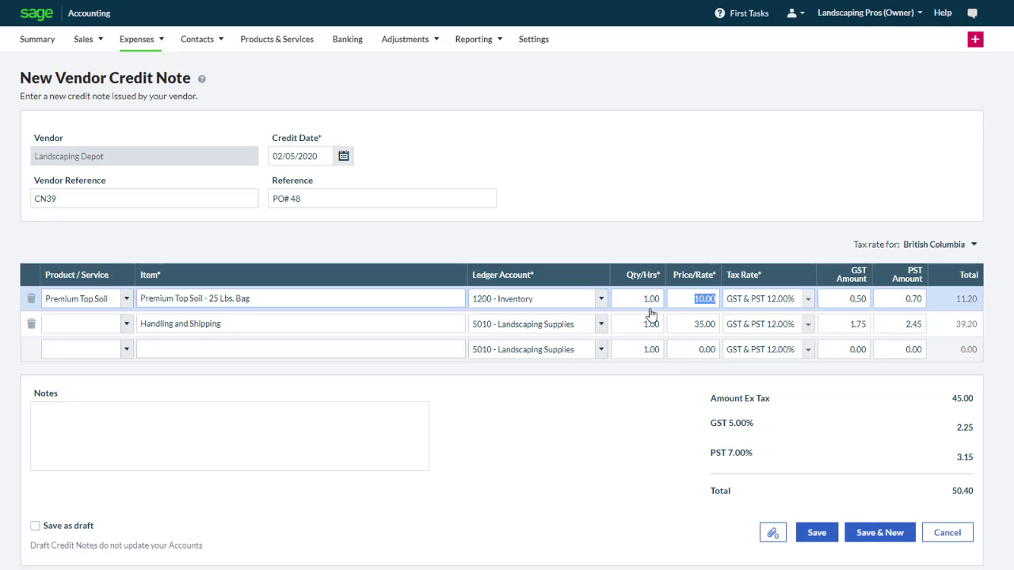
left_click(31, 324)
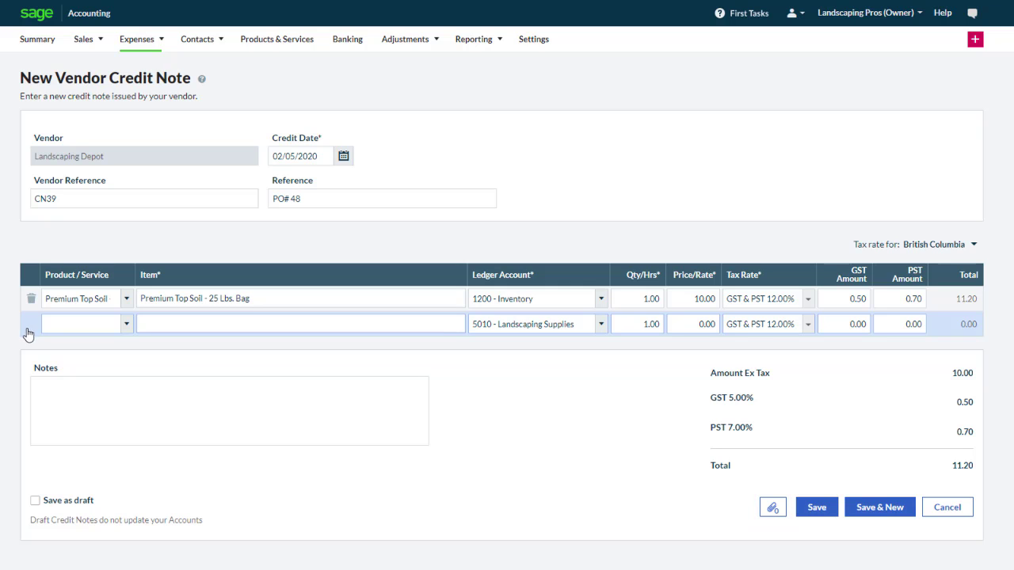
left_click(817, 512)
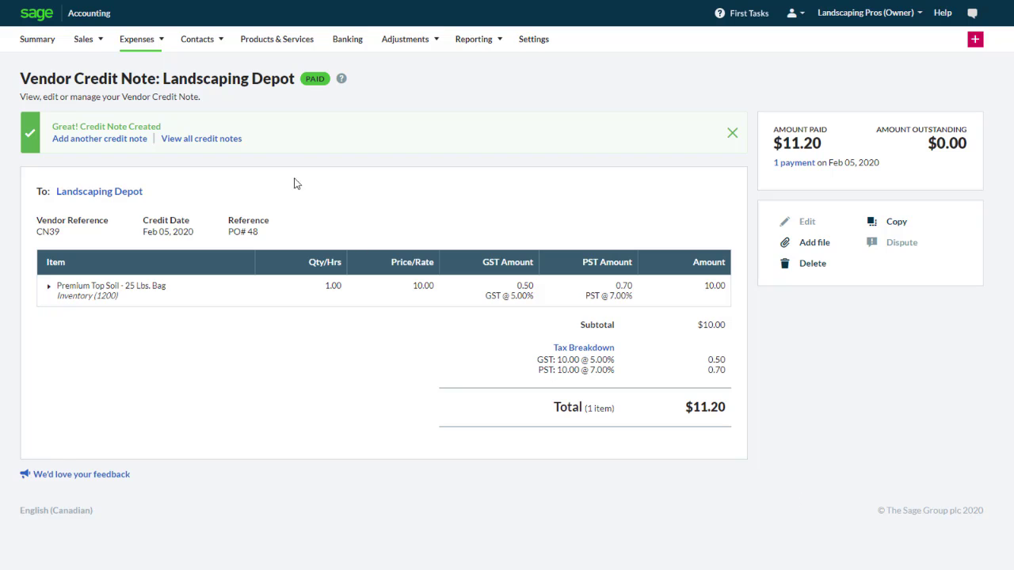
Start a new vendor credit note for Staples Business Depot with vendor reference CN9487
mouse_move(152, 46)
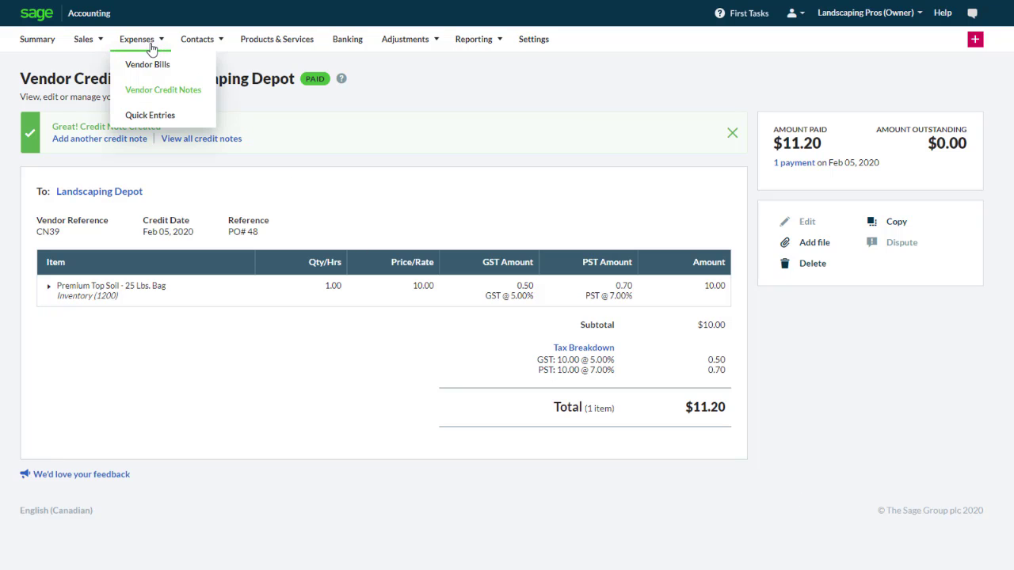
left_click(175, 99)
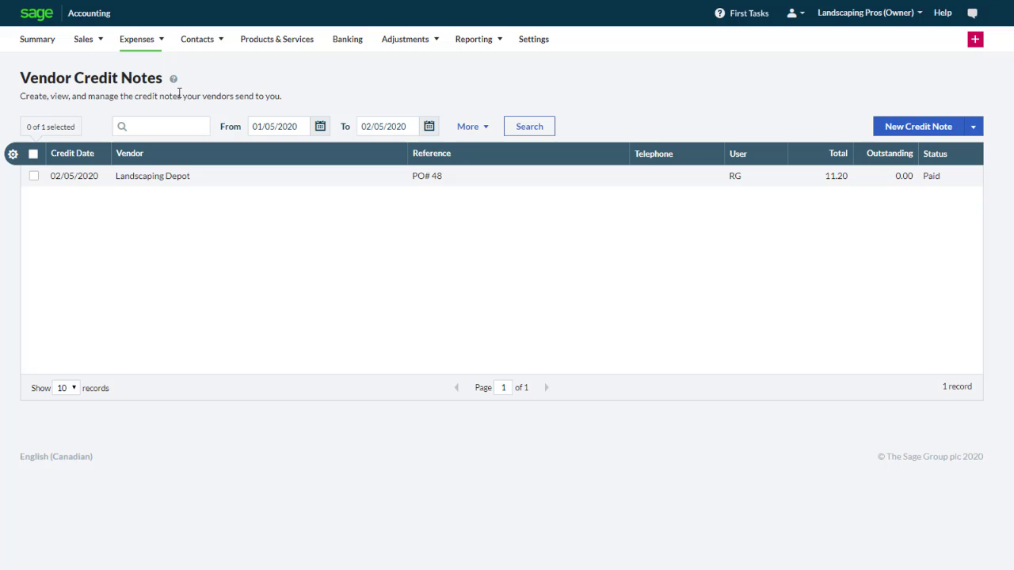
left_click(915, 131)
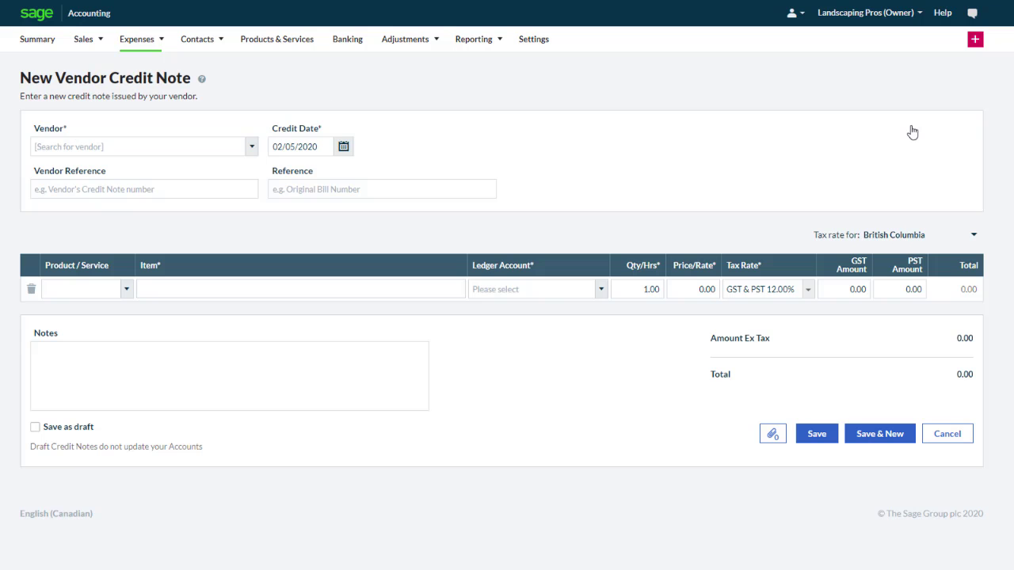
left_click(251, 146)
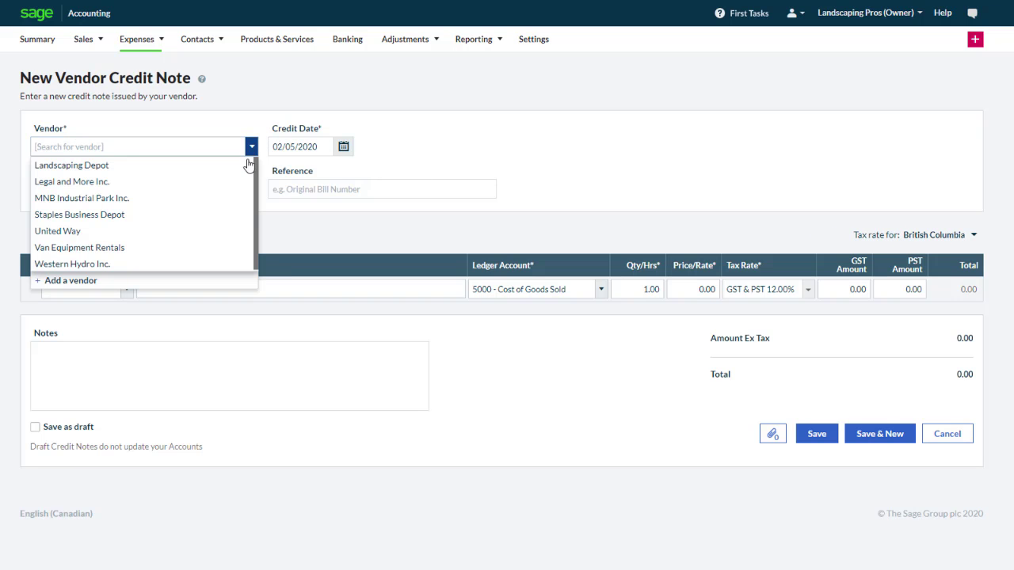
left_click(229, 217)
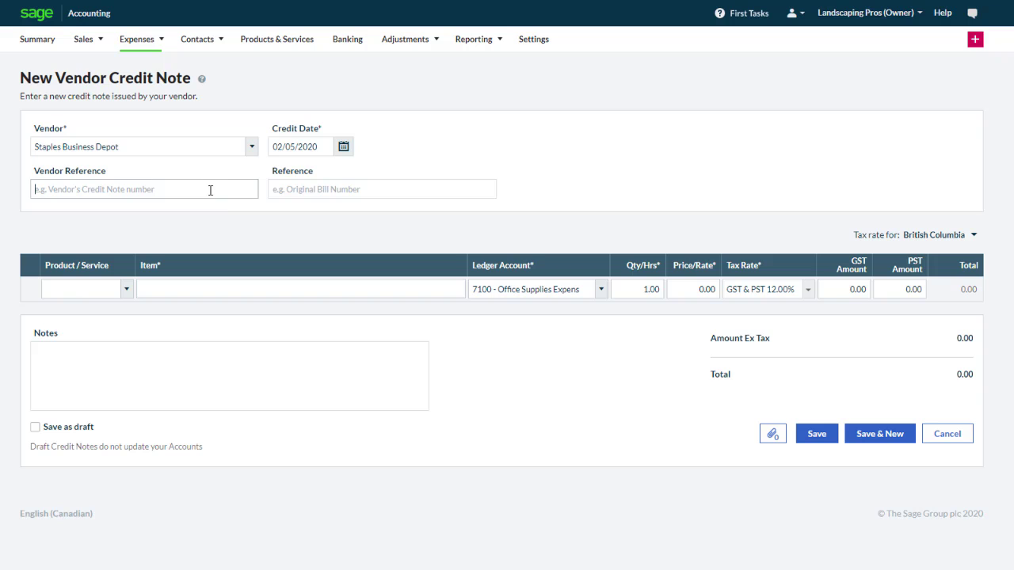
type("CN9487")
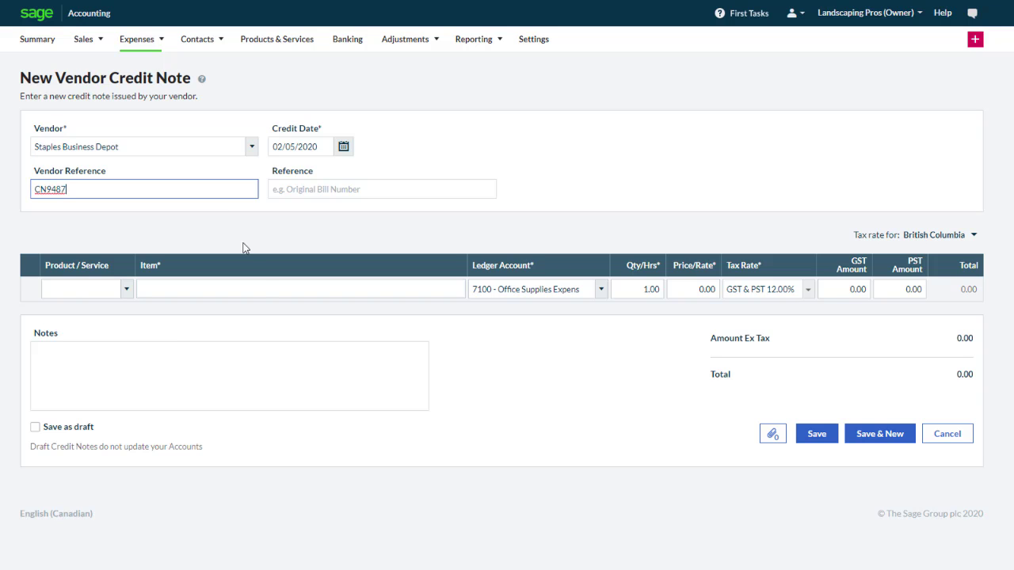
Add a 'Store credit' line priced 50.00 and save the credit note at 56.00 with tax
left_click(264, 289)
type("Store credit")
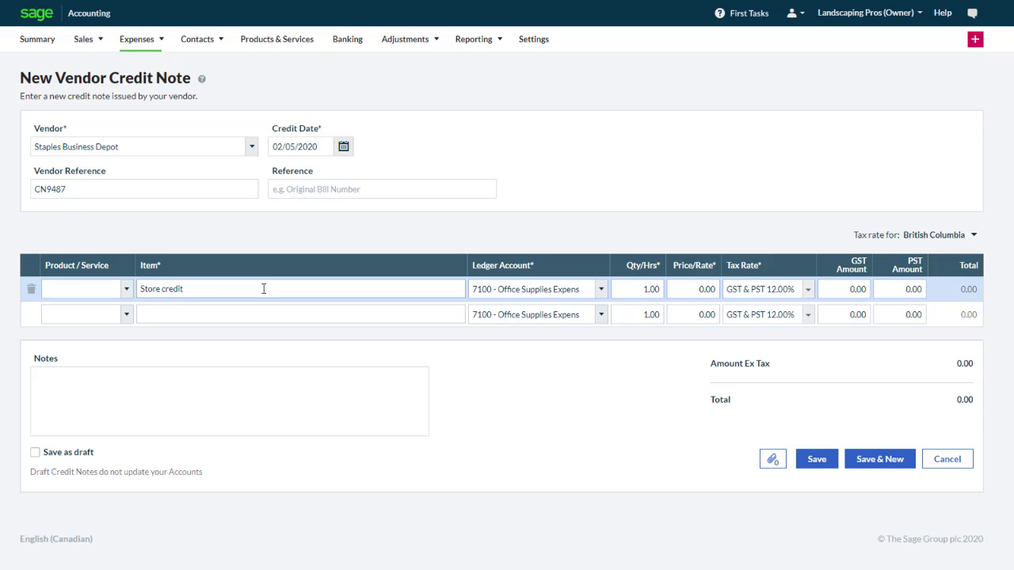
left_click(701, 290)
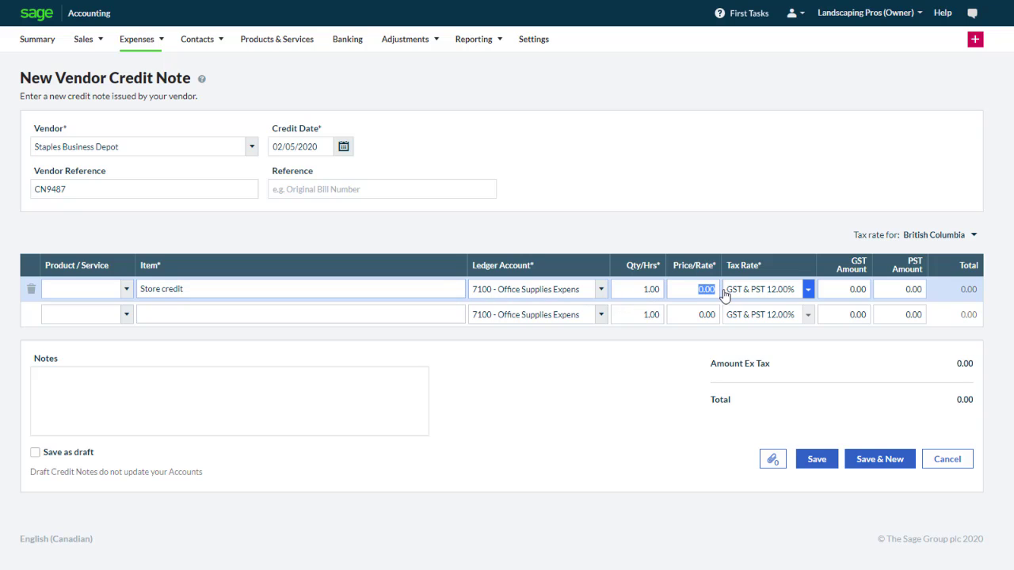
type("50")
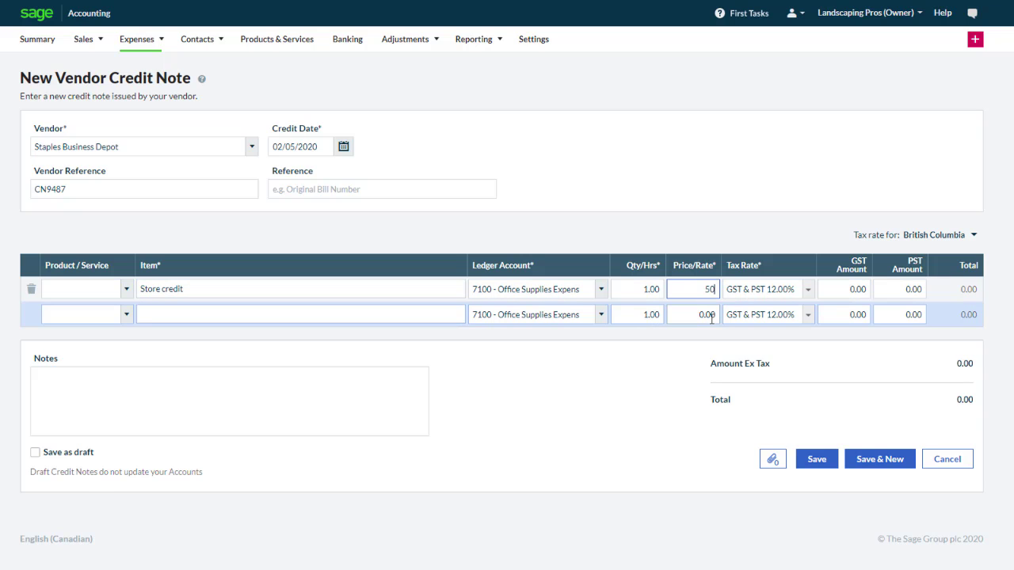
key("Tab")
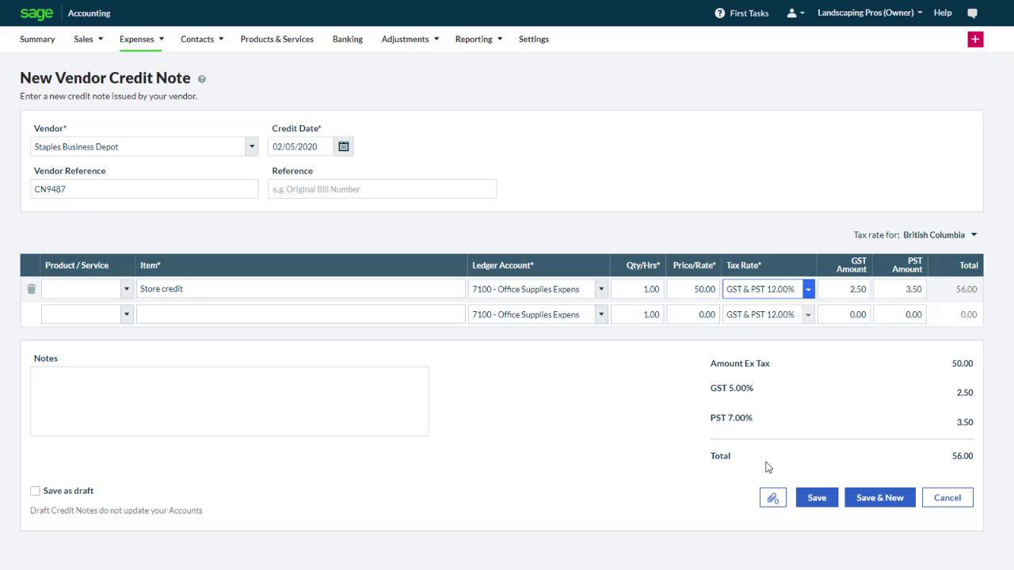
left_click(816, 498)
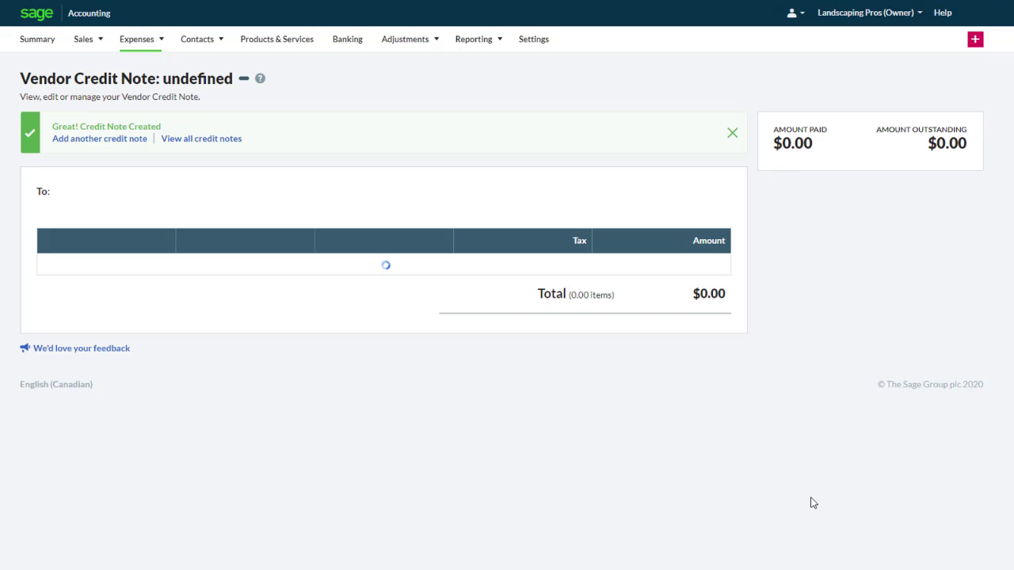